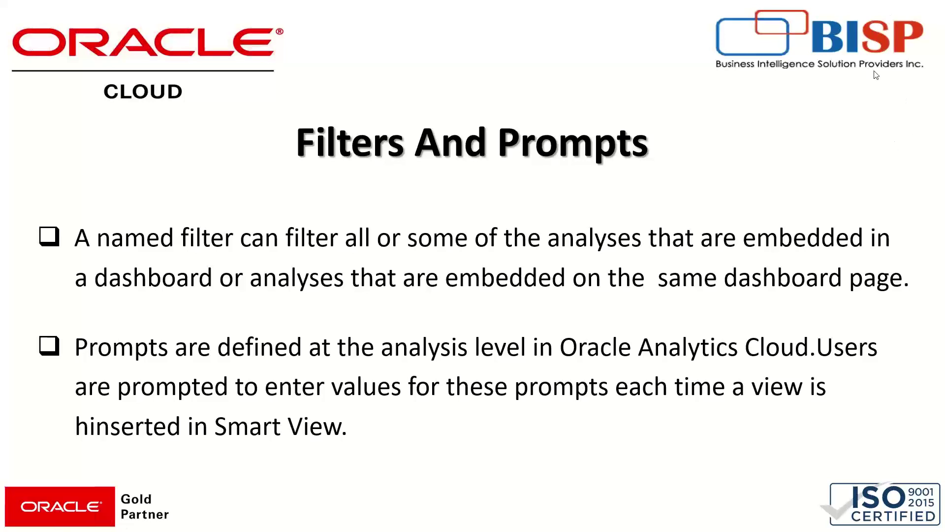
# Leave the Filters And Prompts slideshow for the Word requirements document
pyautogui.hotkey('alt', 'Tab')
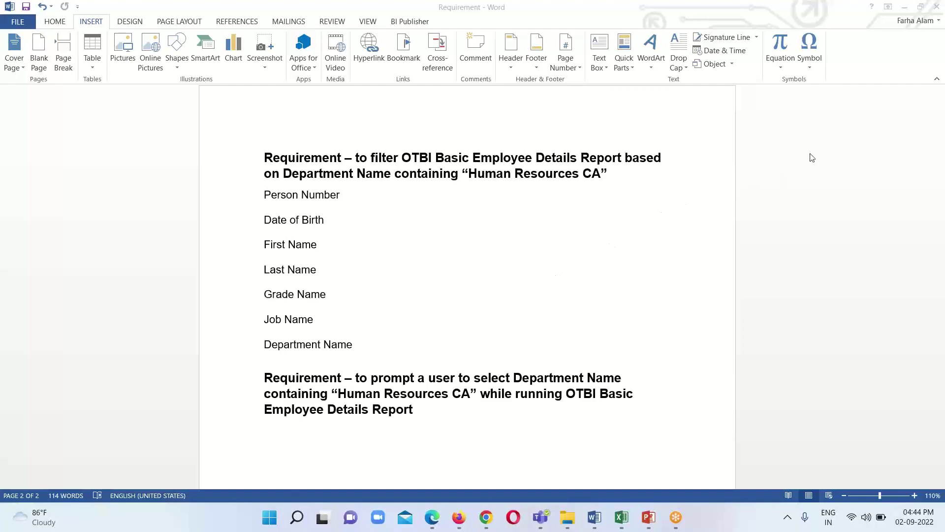
# Switch to Firefox showing the Basic Employee Details with Filters PDF output
pyautogui.hotkey('alt', 'Tab')
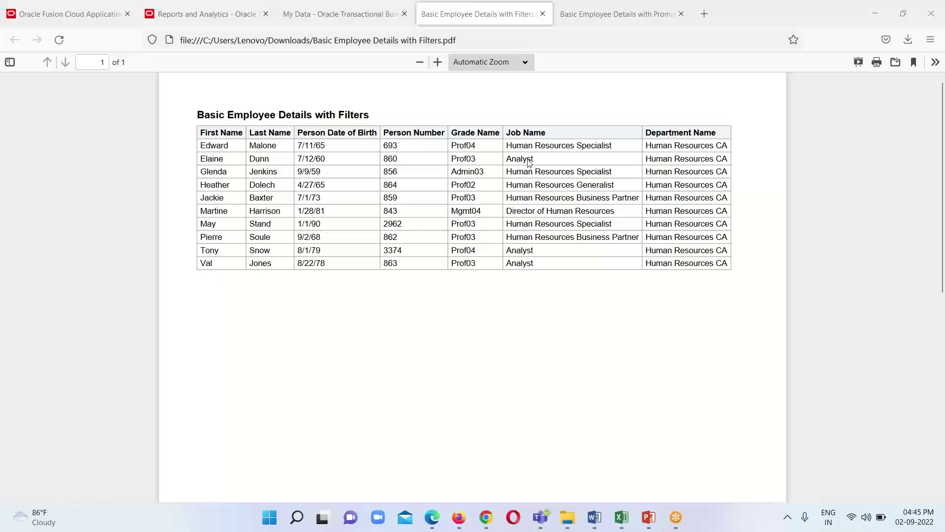
# Duplicate the Basic Employee Details analysis in the My Data catalog
pyautogui.click(320, 14)
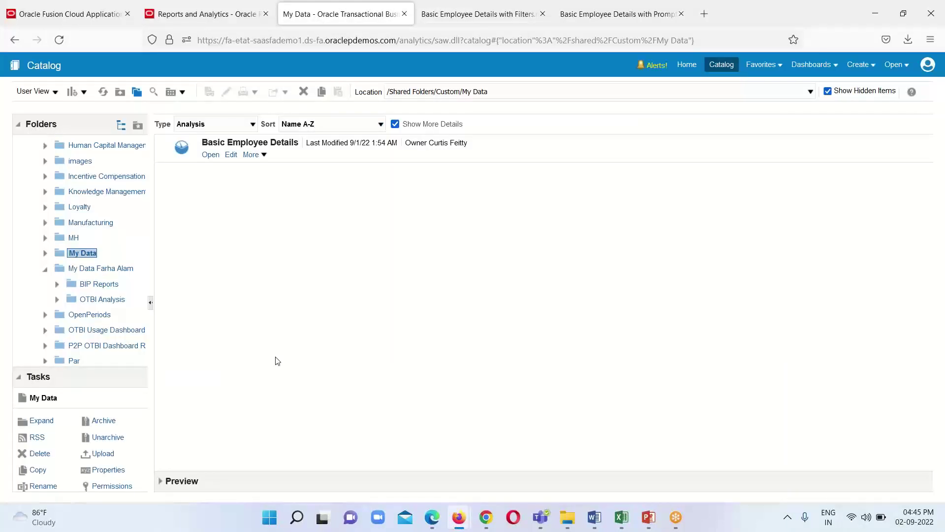
pyautogui.click(276, 156)
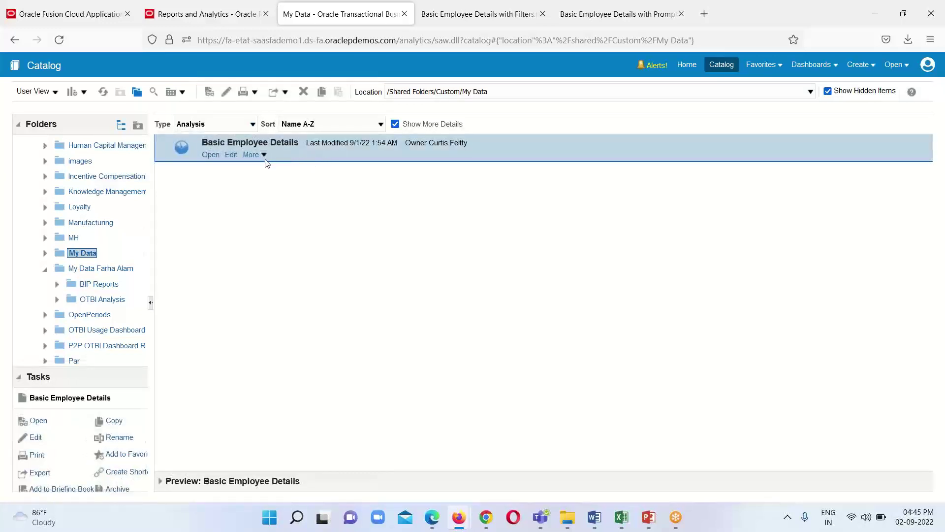
pyautogui.click(322, 94)
pyautogui.click(339, 93)
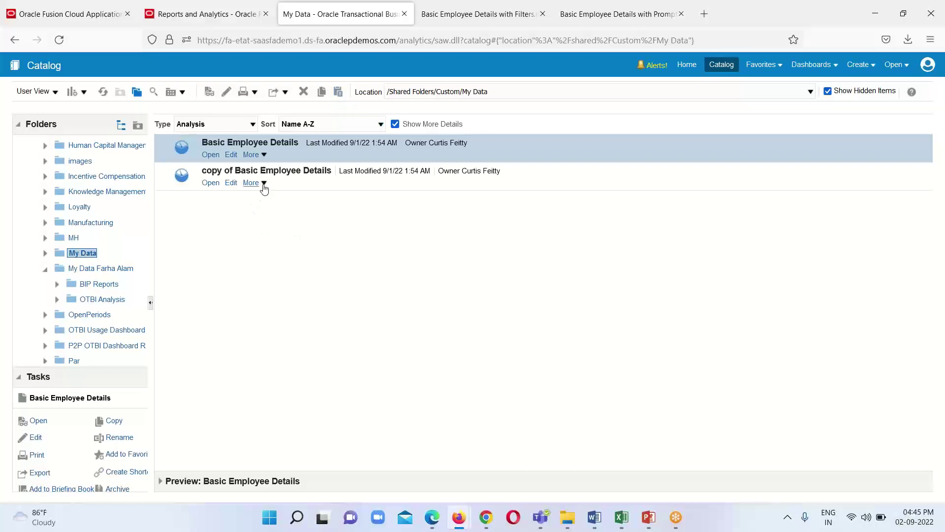
# Rename the copy to 'Basic Employee Details with Filter' and open it for editing
pyautogui.click(252, 182)
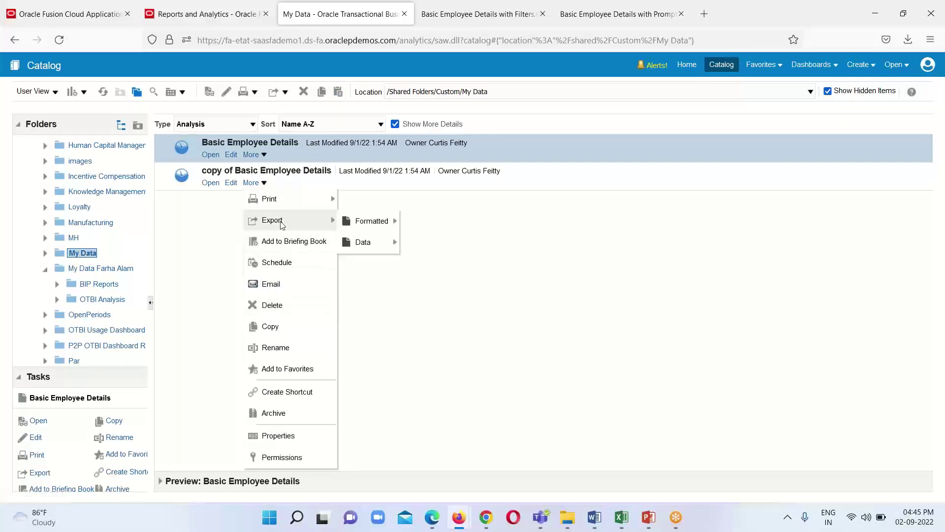
pyautogui.click(274, 348)
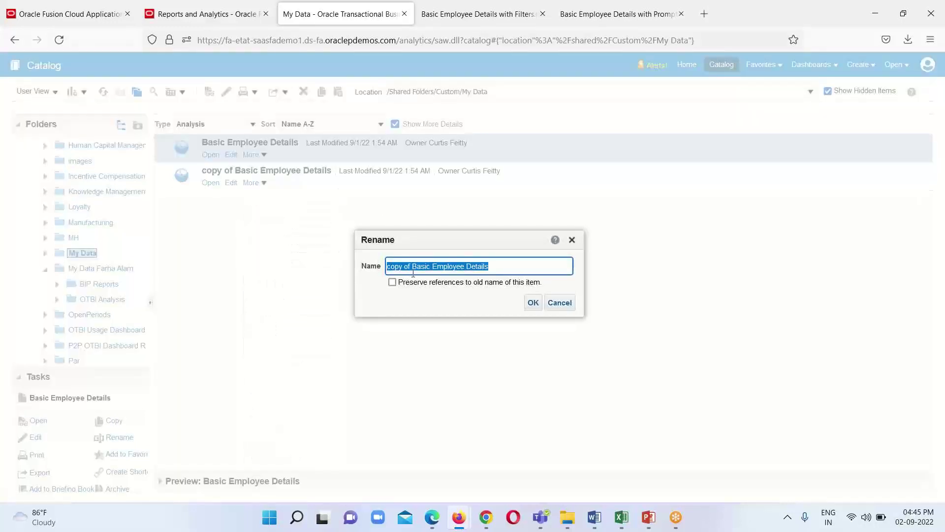
pyautogui.click(445, 266)
pyautogui.moveTo(411, 267); pyautogui.dragTo(386, 266)
pyautogui.press('BackSpace')
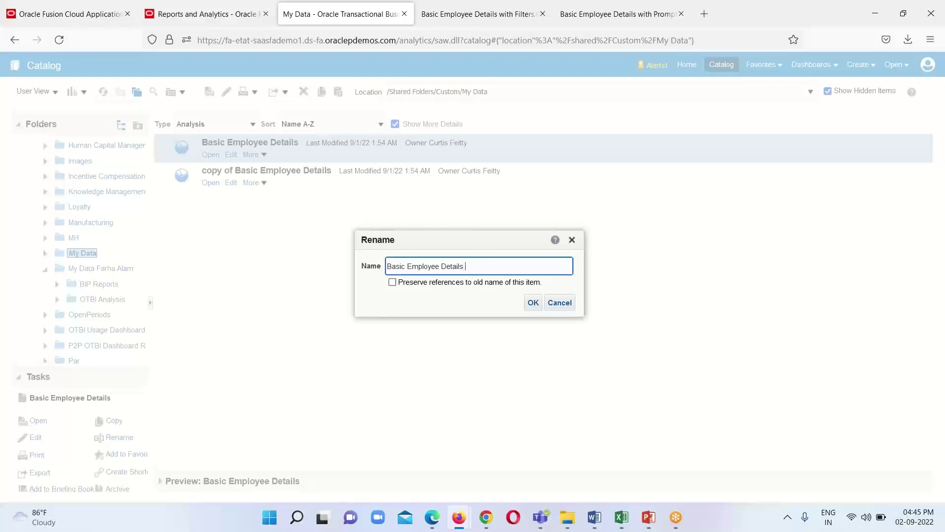
pyautogui.write('with Filter')
pyautogui.click(534, 303)
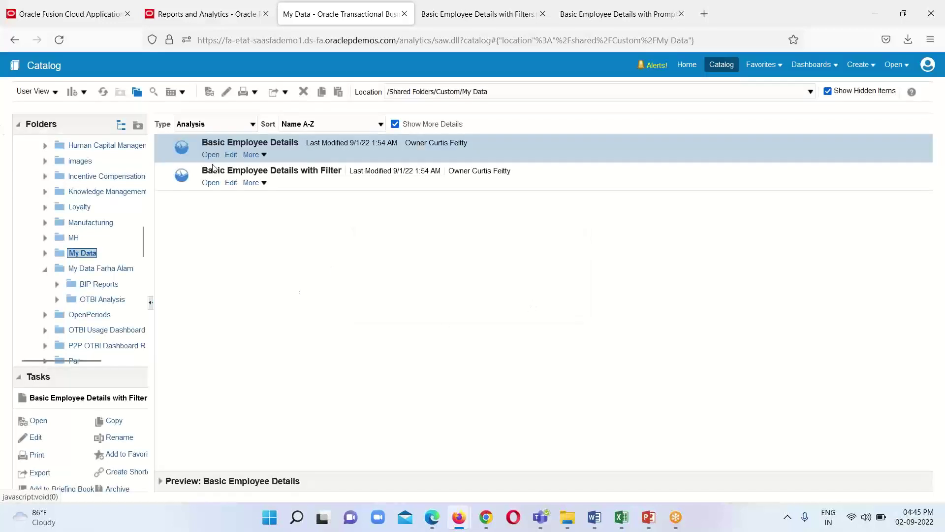
pyautogui.click(232, 183)
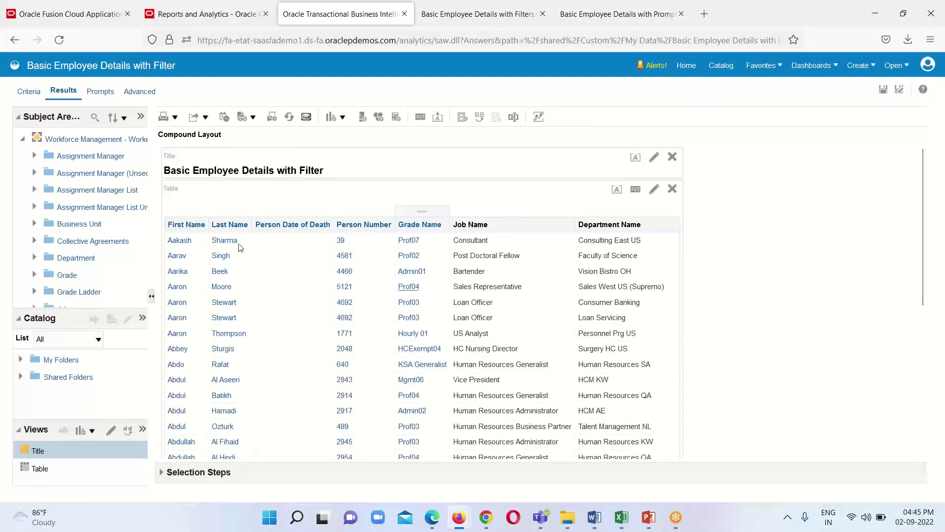
# On the Criteria tab, add a new filter on the Department Name column
pyautogui.click(30, 92)
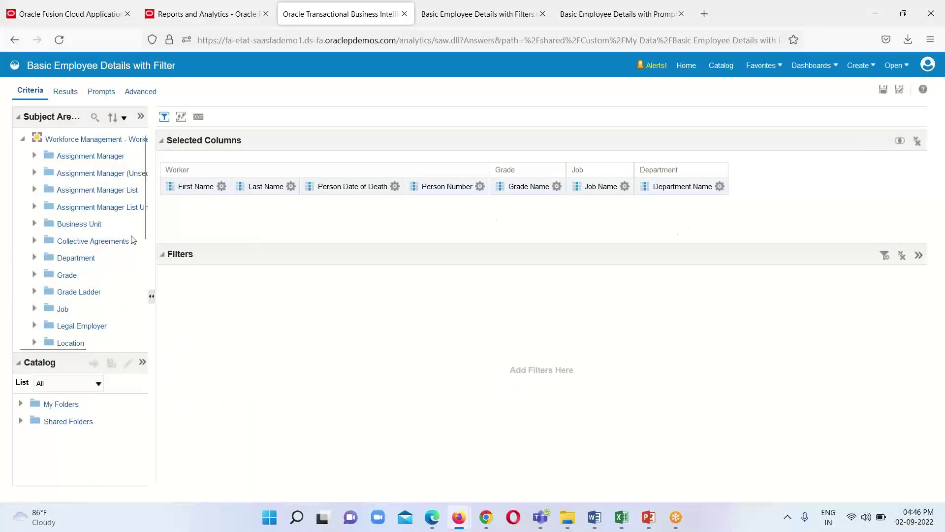
pyautogui.click(720, 186)
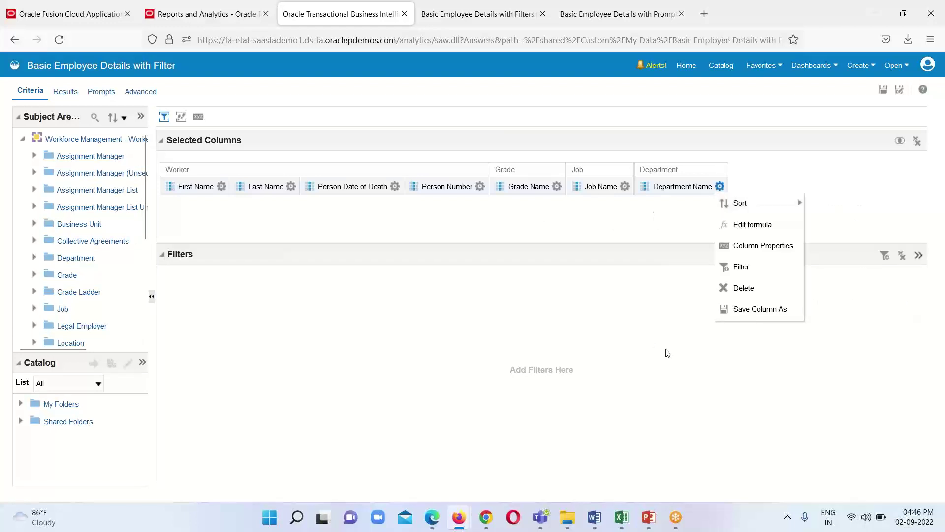
pyautogui.click(720, 187)
pyautogui.click(887, 259)
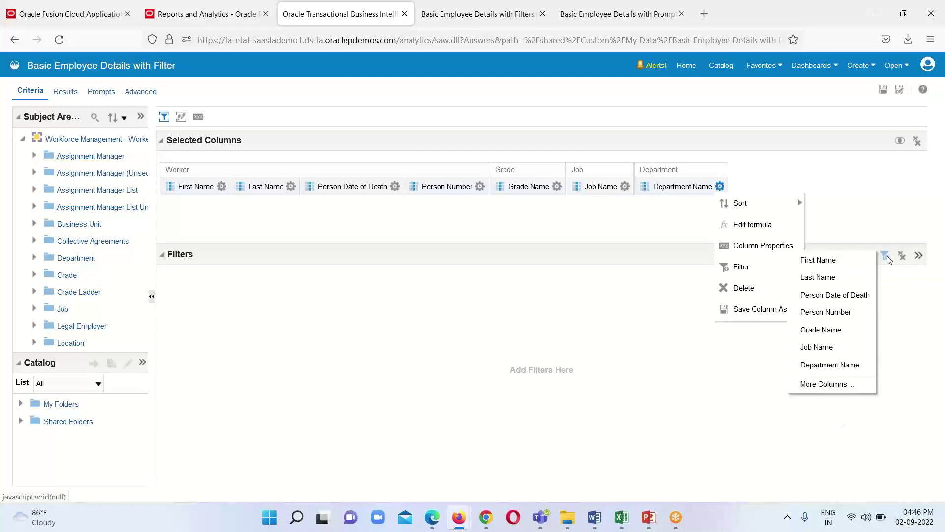
pyautogui.click(886, 259)
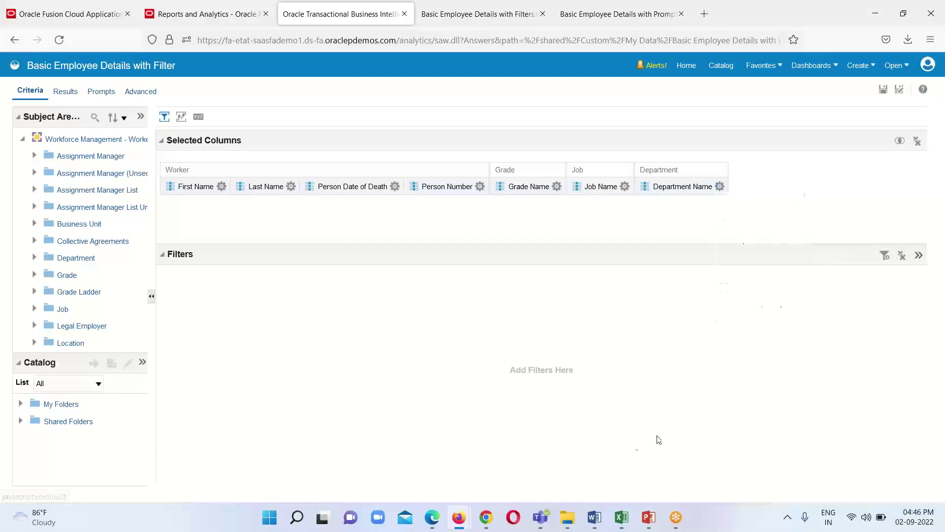
pyautogui.click(886, 254)
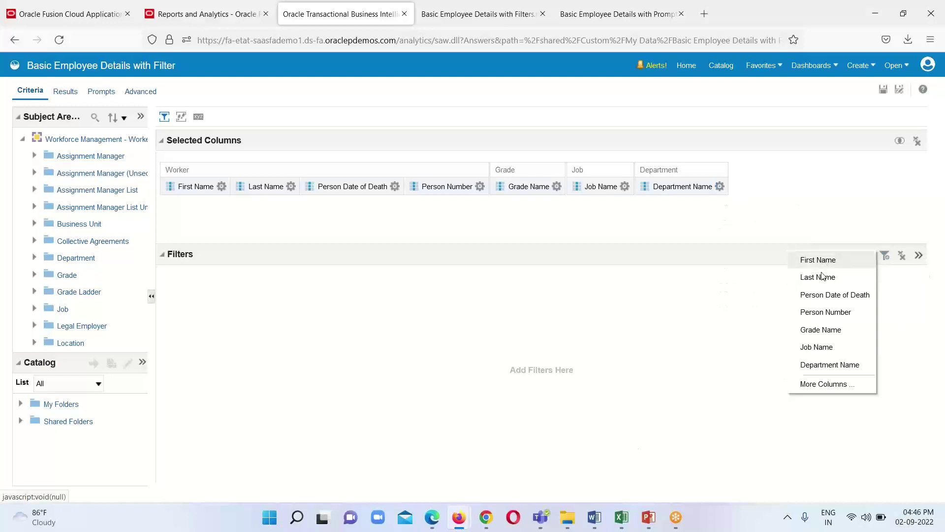
pyautogui.click(824, 370)
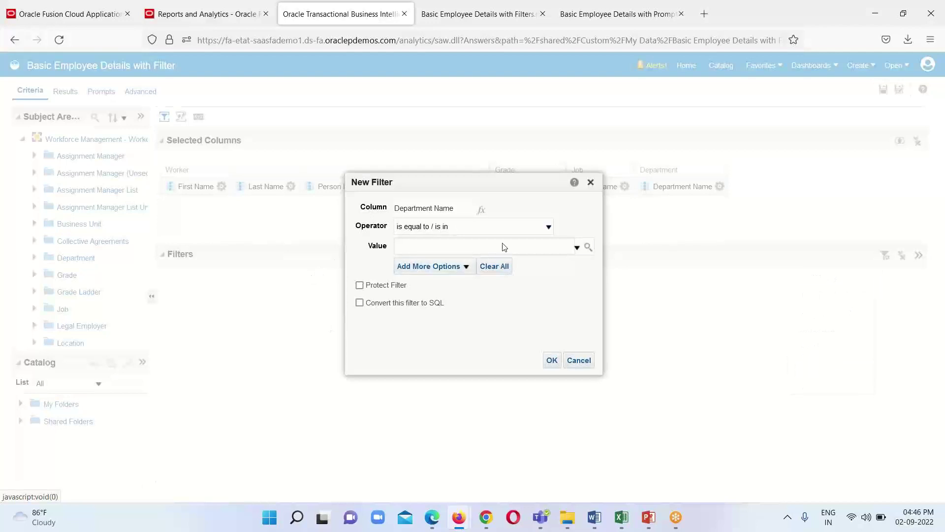
# Make the Department Name filter 'contains any' with the value Human Resources CA
pyautogui.click(548, 228)
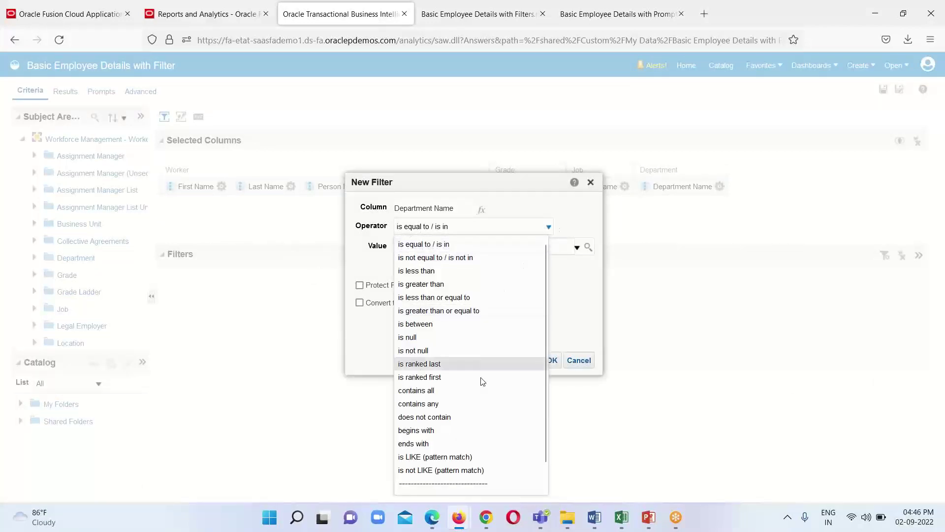
pyautogui.click(438, 403)
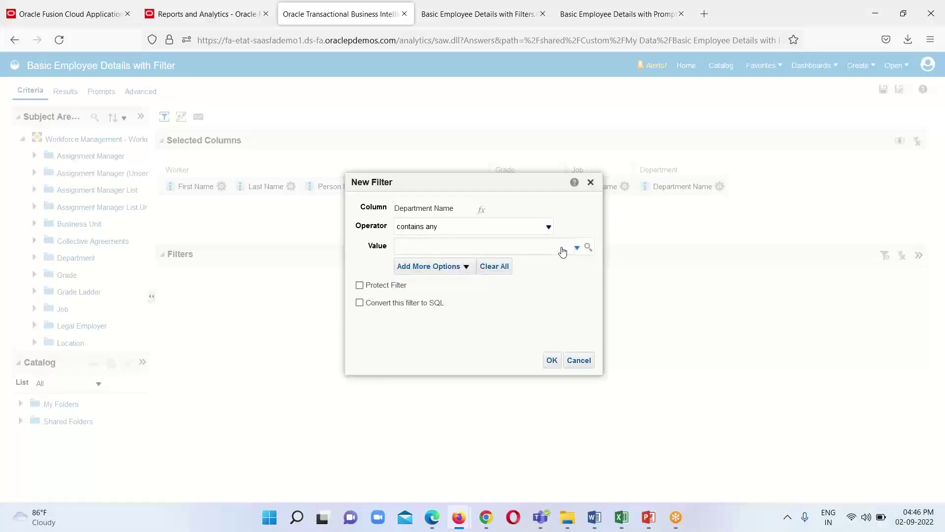
pyautogui.click(577, 246)
pyautogui.click(413, 357)
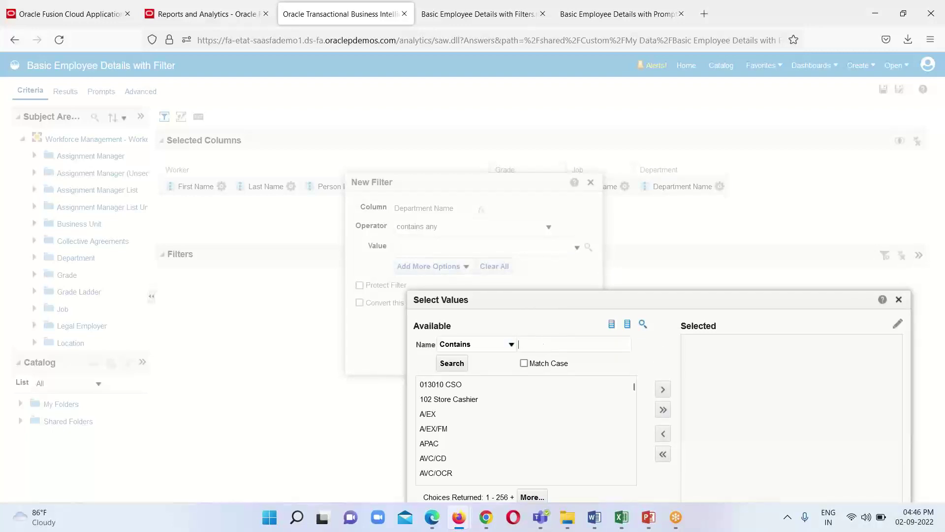
pyautogui.write('Human Resources CA')
pyautogui.click(455, 364)
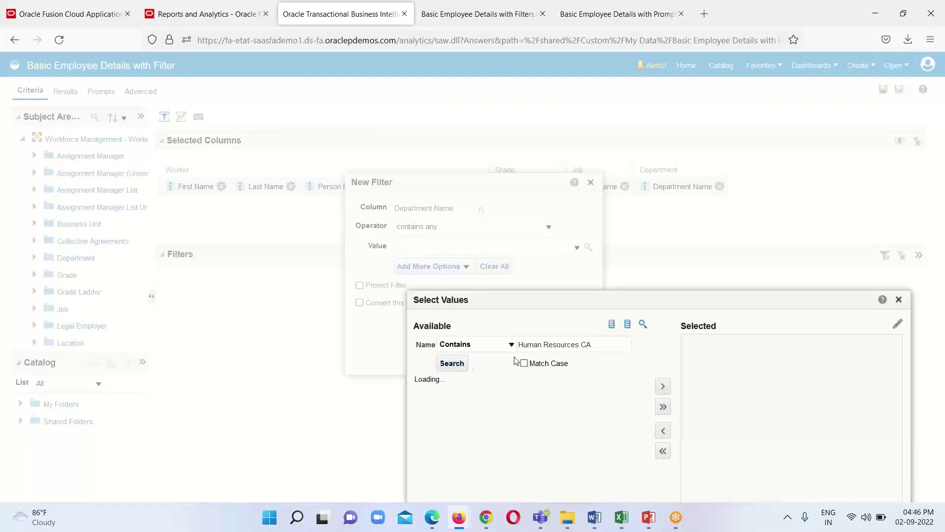
pyautogui.moveTo(657, 297); pyautogui.dragTo(603, 227)
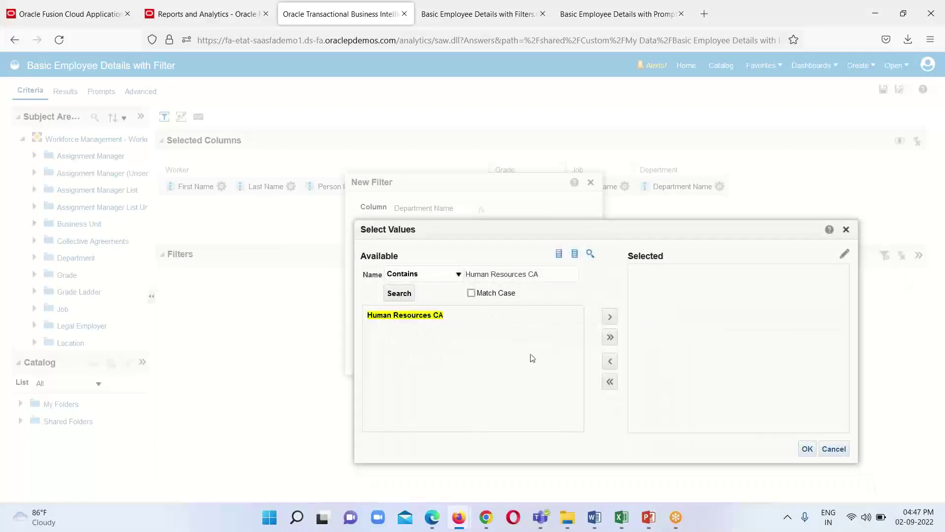
pyautogui.click(419, 316)
pyautogui.click(611, 317)
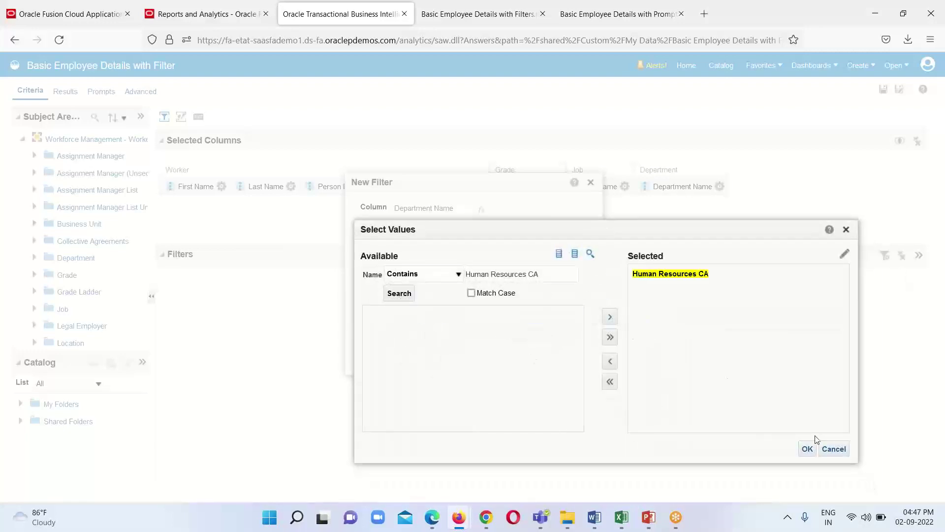
pyautogui.click(806, 448)
pyautogui.click(552, 361)
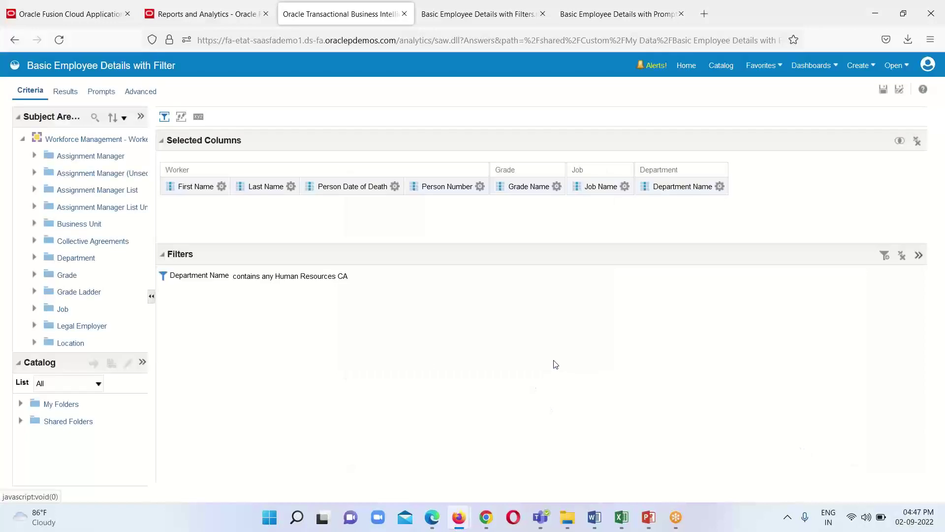
# Preview the ten Human Resources CA rows, save the analysis, and return to the catalog
pyautogui.click(64, 94)
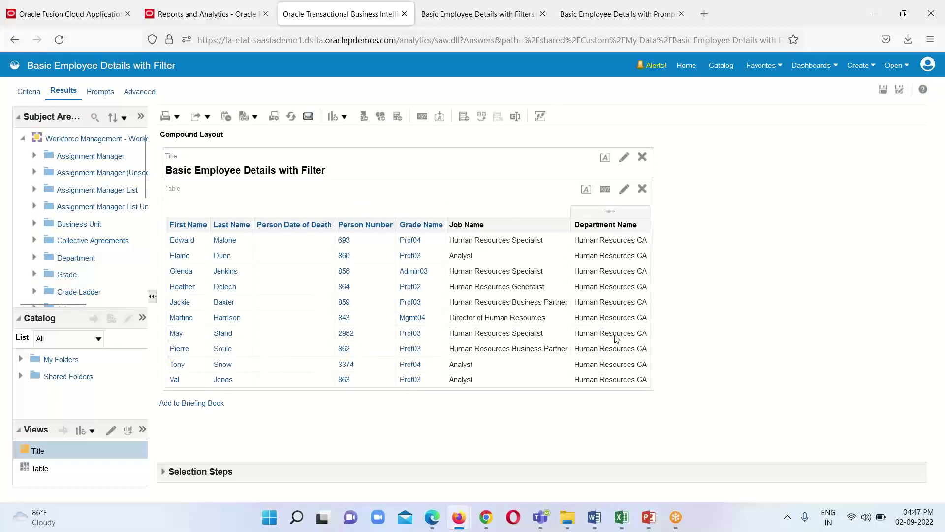
pyautogui.click(876, 90)
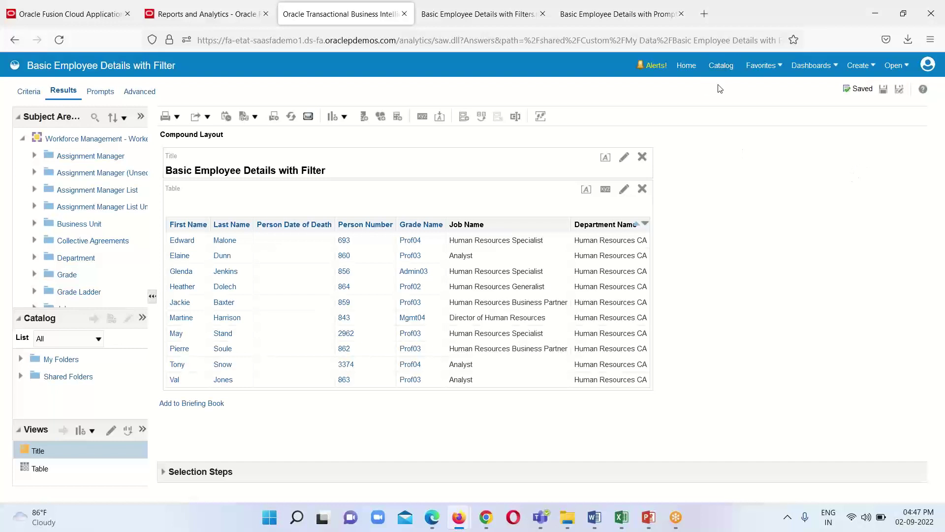
pyautogui.click(722, 67)
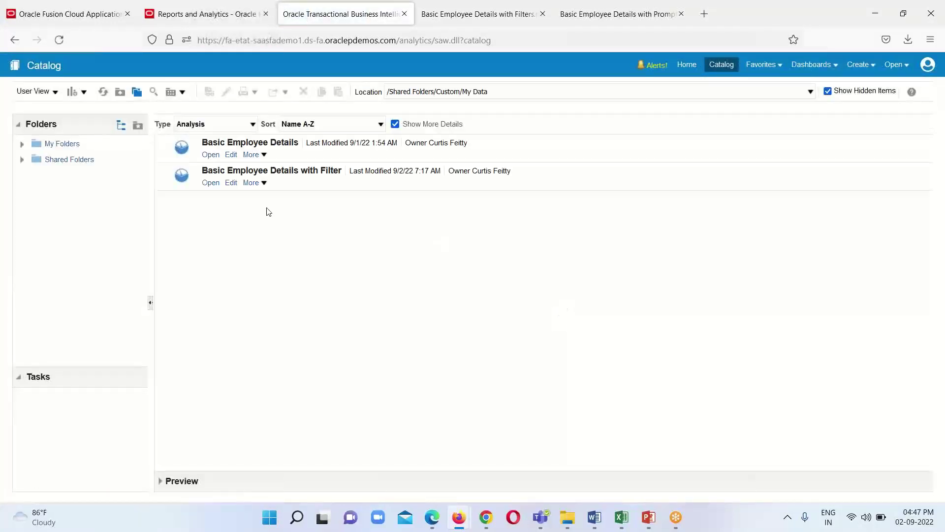
# Open Basic Employee Details with Filter and export it as a formatted PDF
pyautogui.click(209, 183)
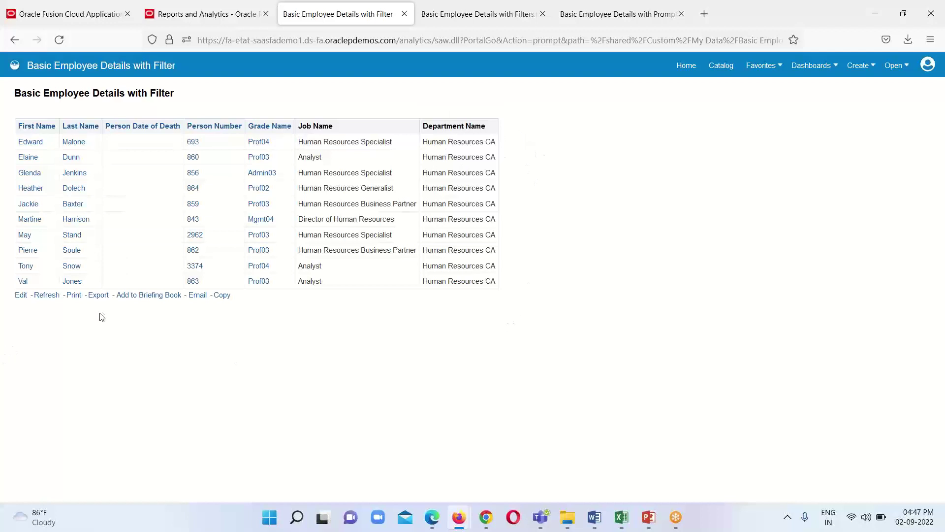
pyautogui.click(99, 294)
pyautogui.moveTo(105, 310)
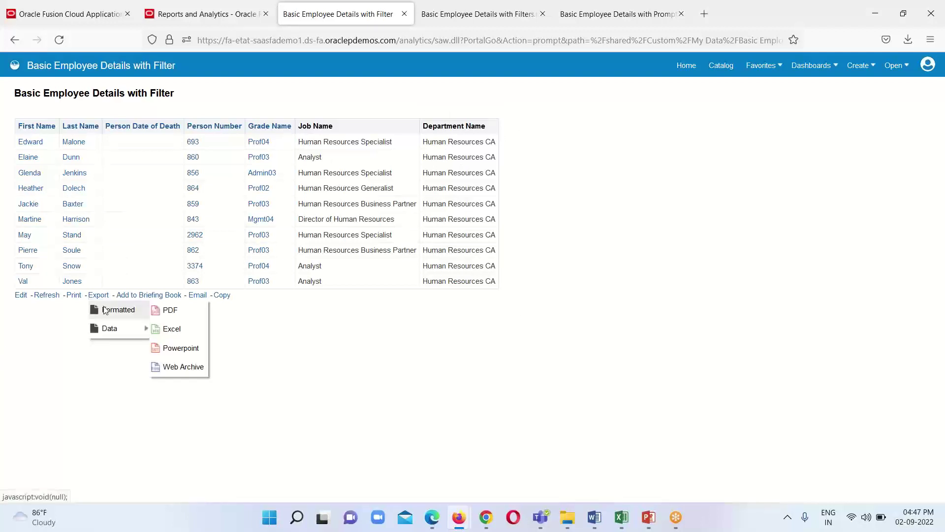
pyautogui.click(176, 312)
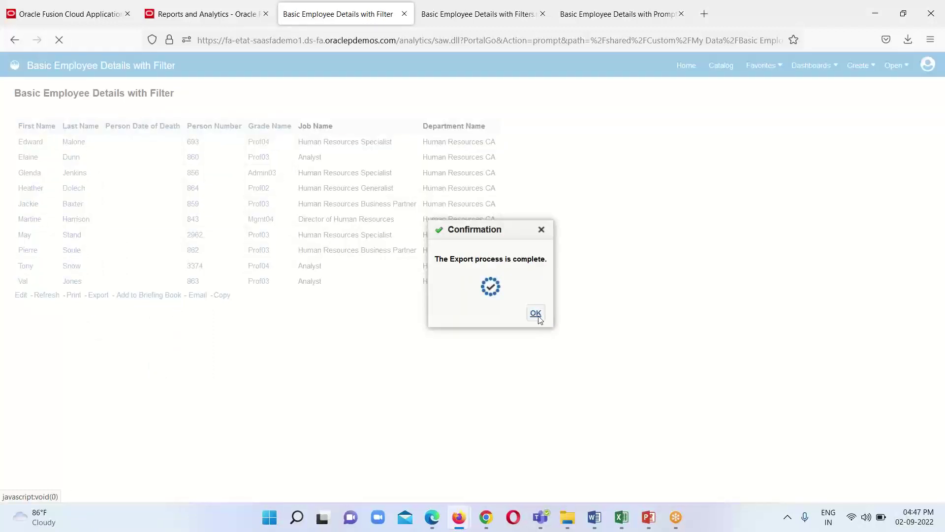
# Dismiss the export confirmations after viewing the PDF, then go back to the My Data catalog
pyautogui.click(536, 313)
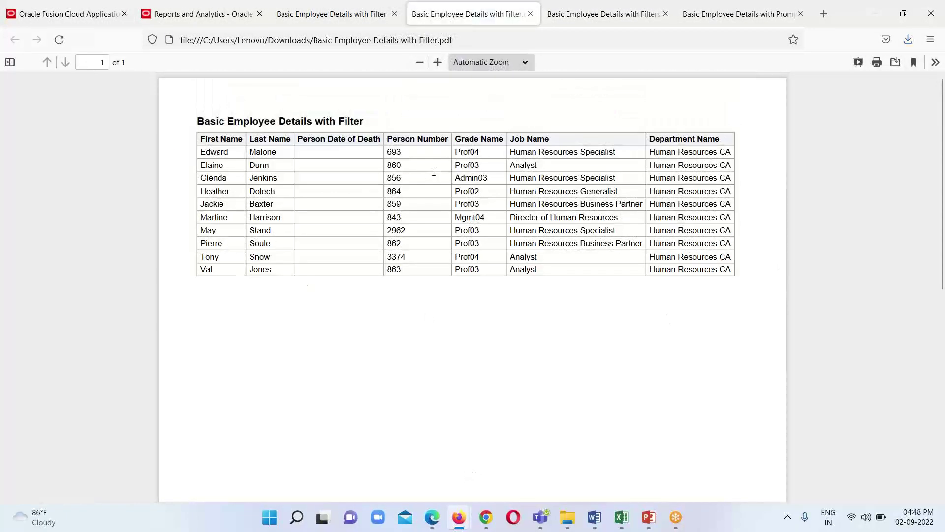
pyautogui.click(327, 17)
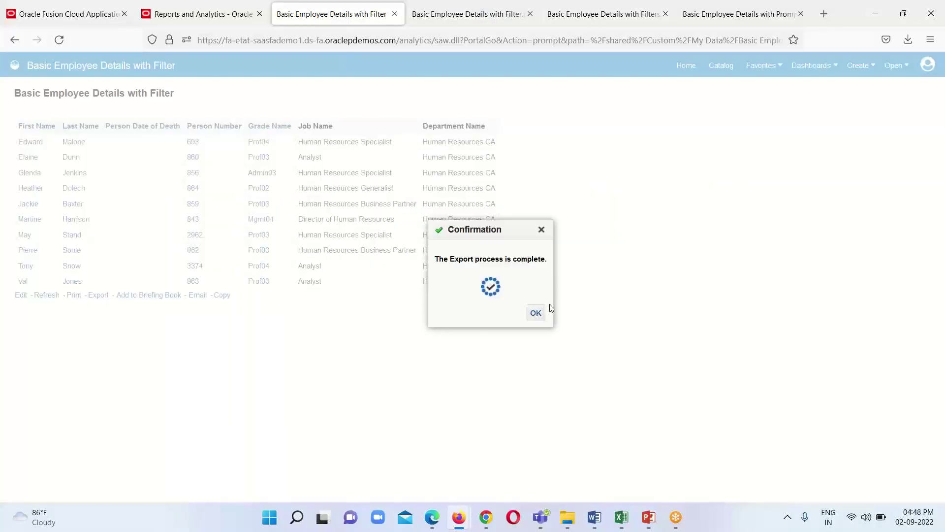
pyautogui.click(537, 311)
pyautogui.click(717, 68)
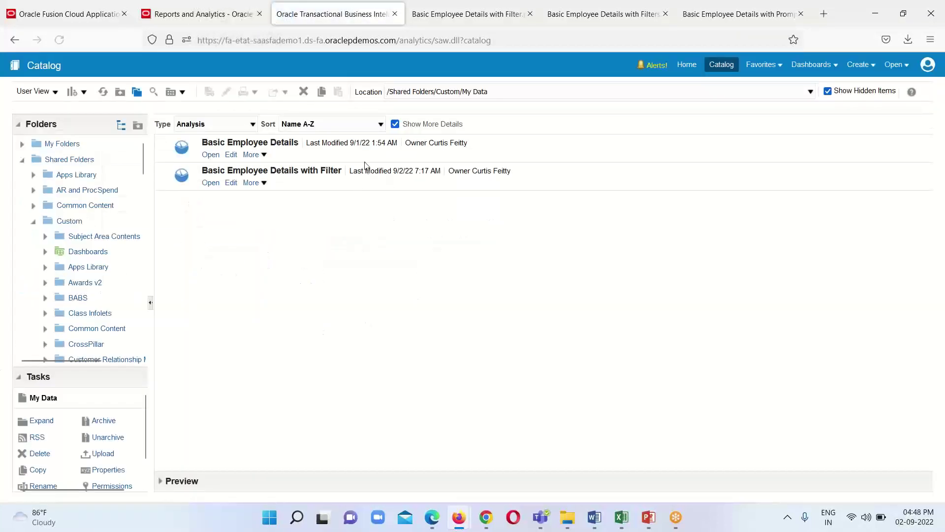
# Copy and paste the Basic Employee Details analysis in My Data
pyautogui.click(291, 152)
pyautogui.click(320, 94)
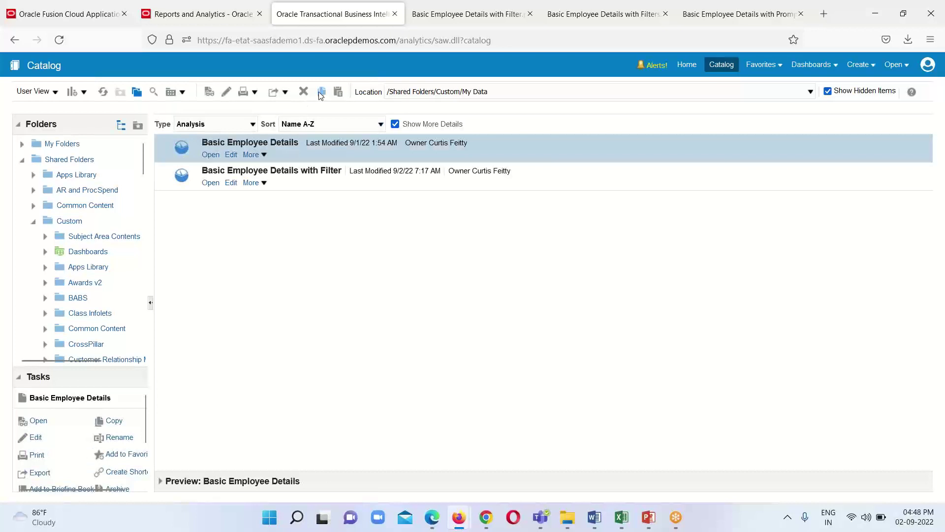
pyautogui.click(338, 92)
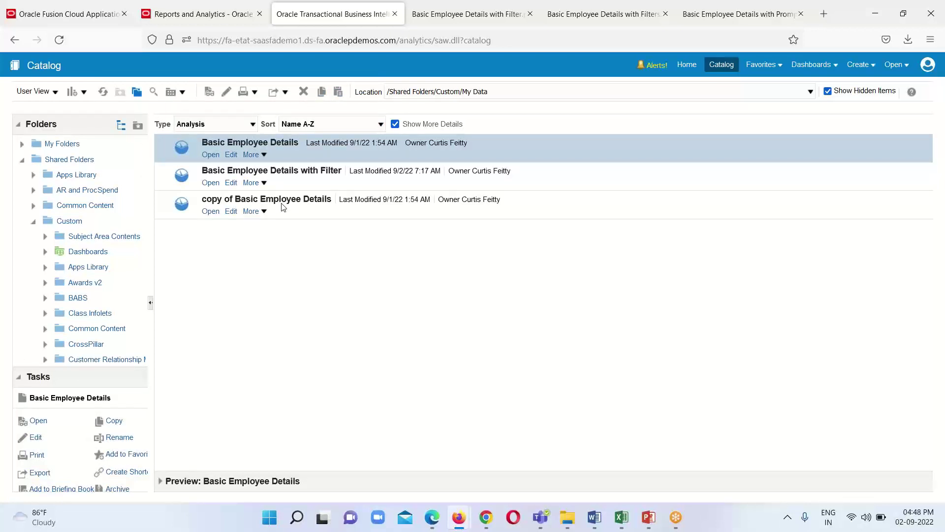
# Rename the copy to 'Basic Employee Details with Prompt' and open it for editing
pyautogui.click(264, 211)
pyautogui.click(303, 375)
pyautogui.click(412, 266)
pyautogui.press('BackSpace')
pyautogui.press('BackSpace')
pyautogui.press('BackSpace')
pyautogui.press('BackSpace')
pyautogui.press('BackSpace')
pyautogui.press('BackSpace')
pyautogui.press('BackSpace')
pyautogui.press('BackSpace')
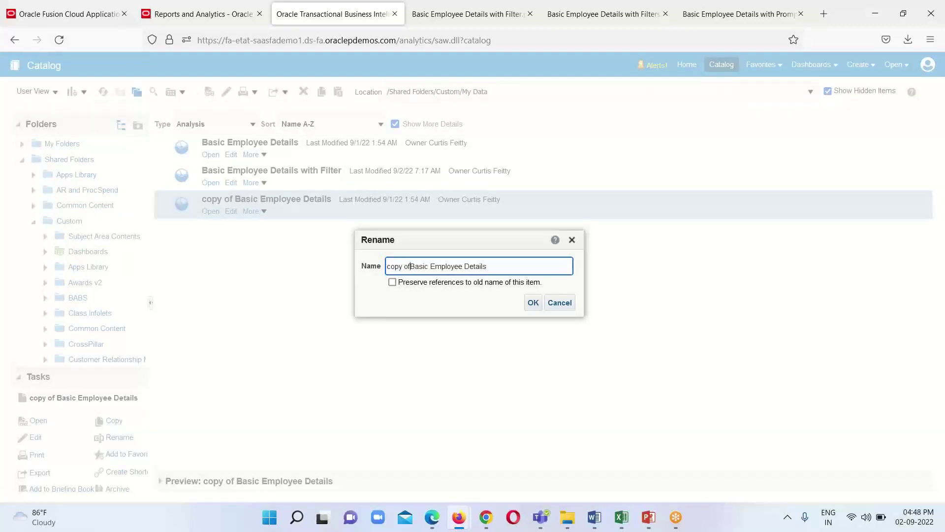
pyautogui.click(480, 268)
pyautogui.write('with Prompt')
pyautogui.click(533, 302)
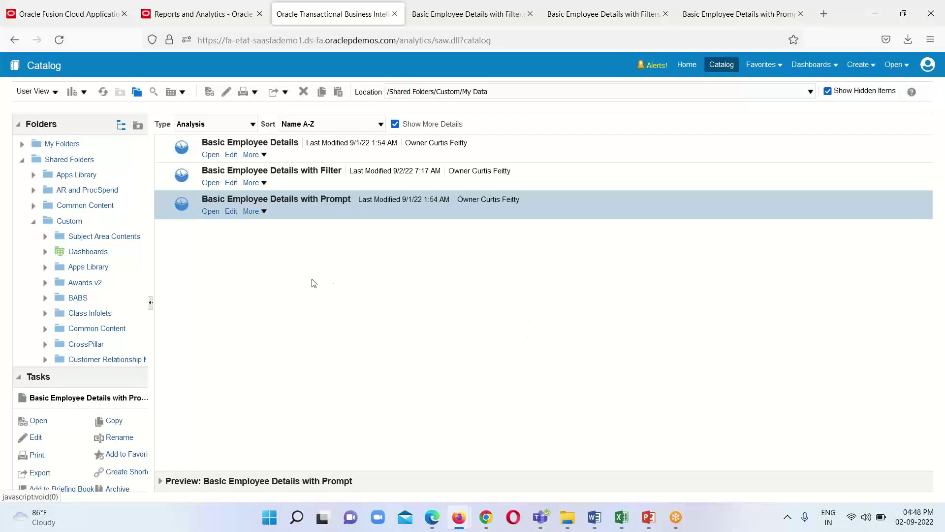
pyautogui.click(231, 213)
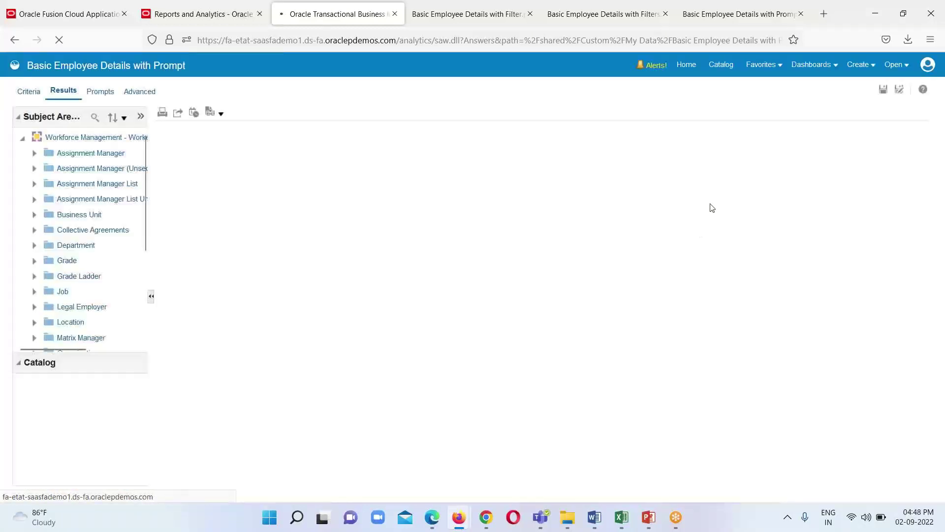
# Go from the Criteria columns to the empty Prompts definition of Basic Employee Details with Prompt
pyautogui.click(38, 94)
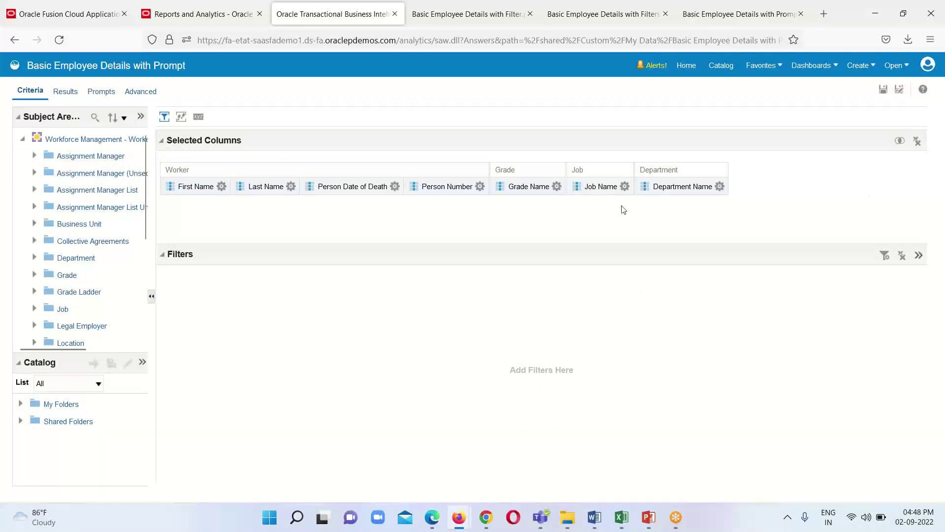
pyautogui.click(221, 186)
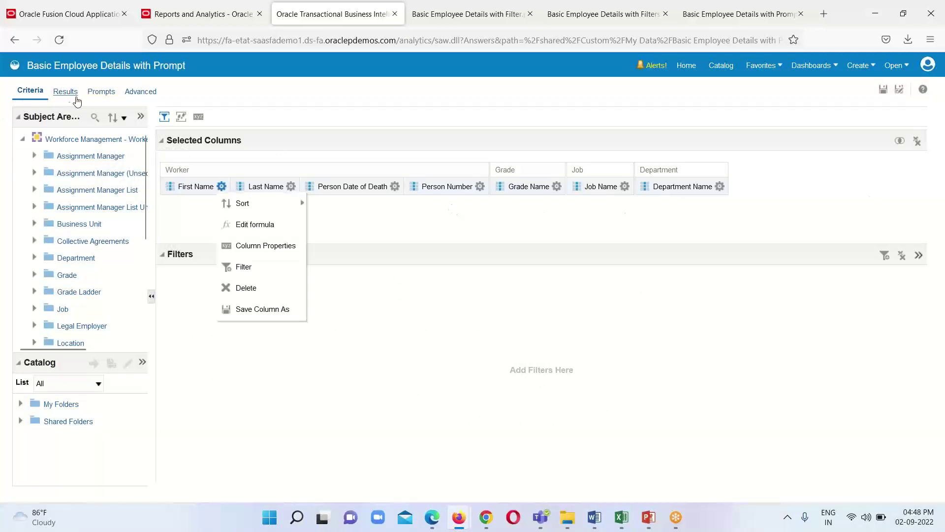
pyautogui.click(101, 95)
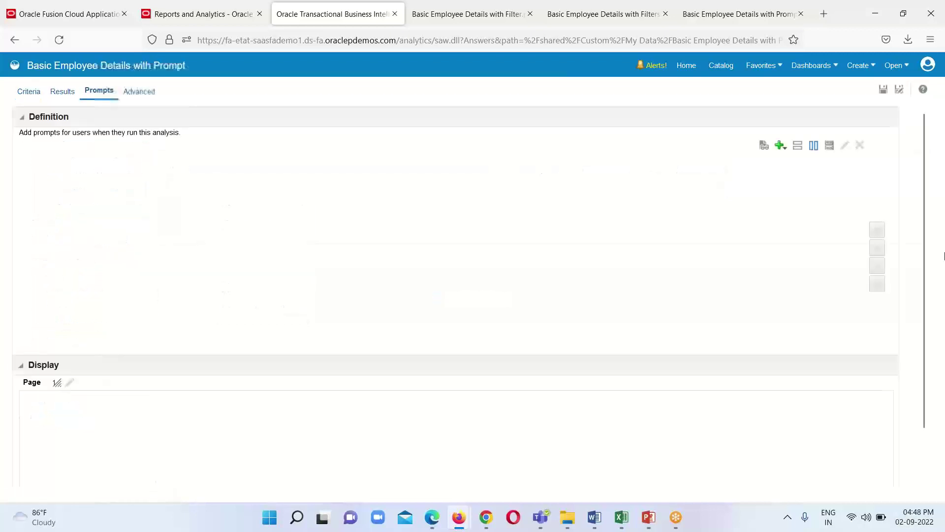
# Add a Department Name column prompt using the 'is equal to / is in' operator with a choice list
pyautogui.click(782, 149)
pyautogui.moveTo(792, 162)
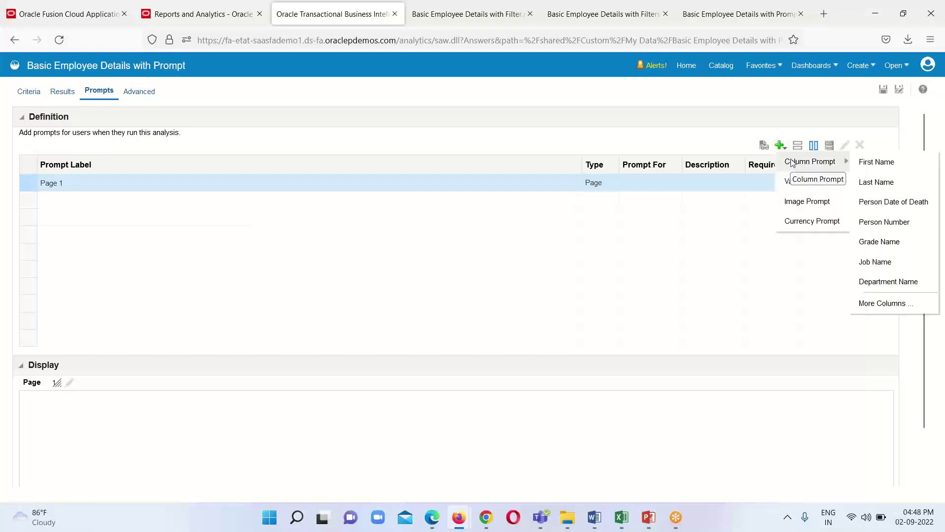
pyautogui.click(896, 282)
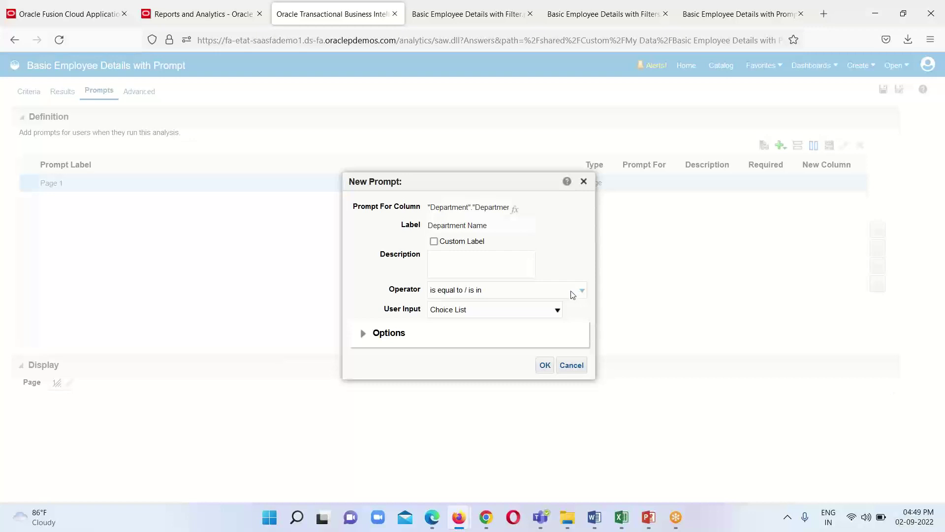
pyautogui.click(573, 294)
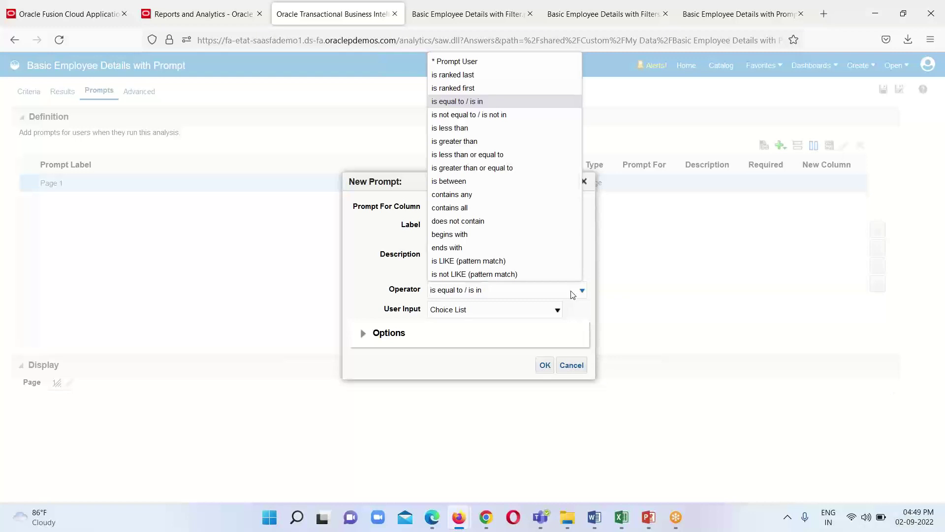
pyautogui.click(455, 195)
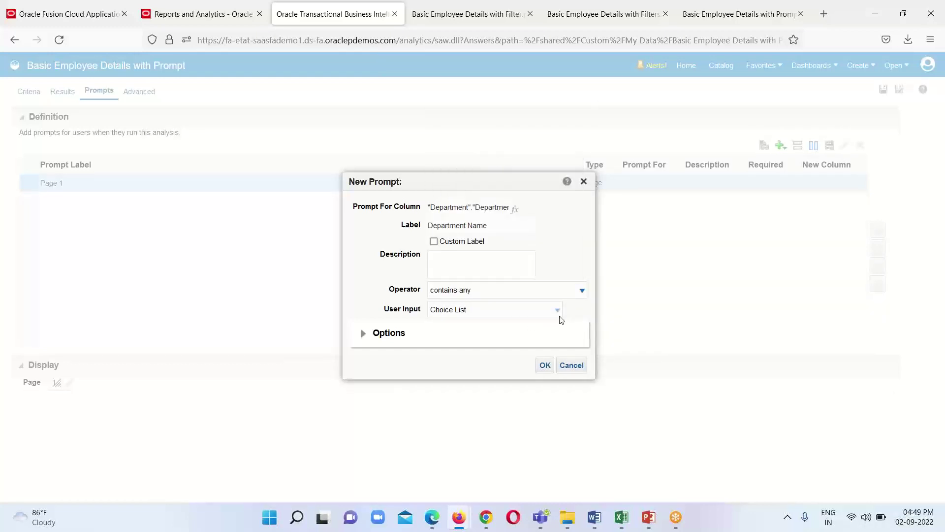
pyautogui.click(582, 291)
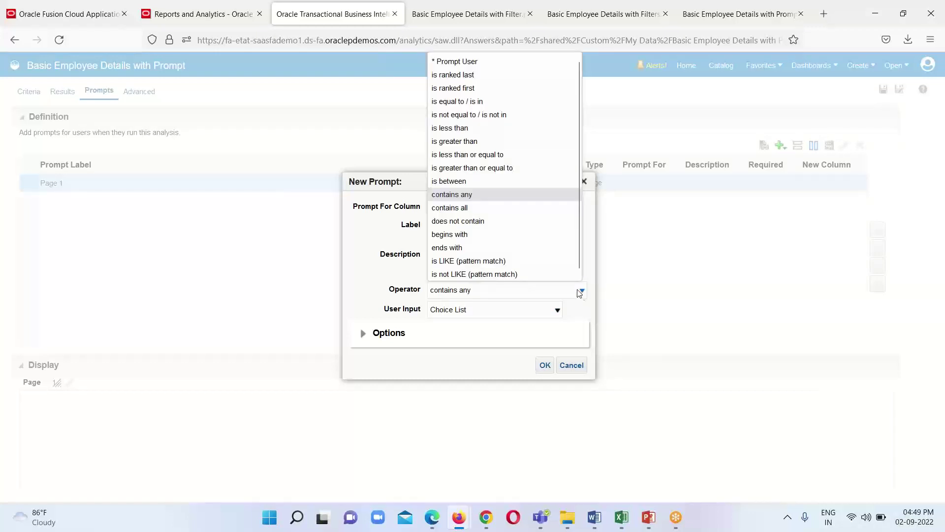
pyautogui.click(476, 103)
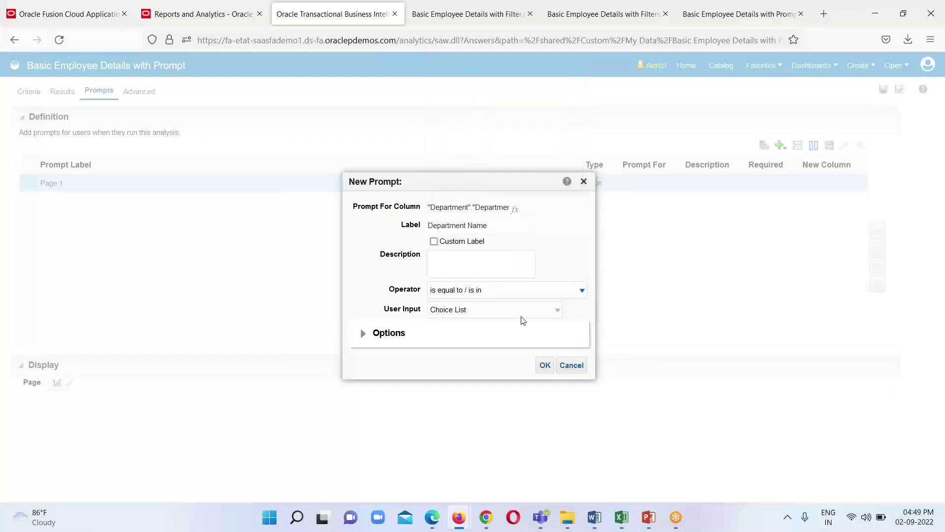
pyautogui.click(544, 365)
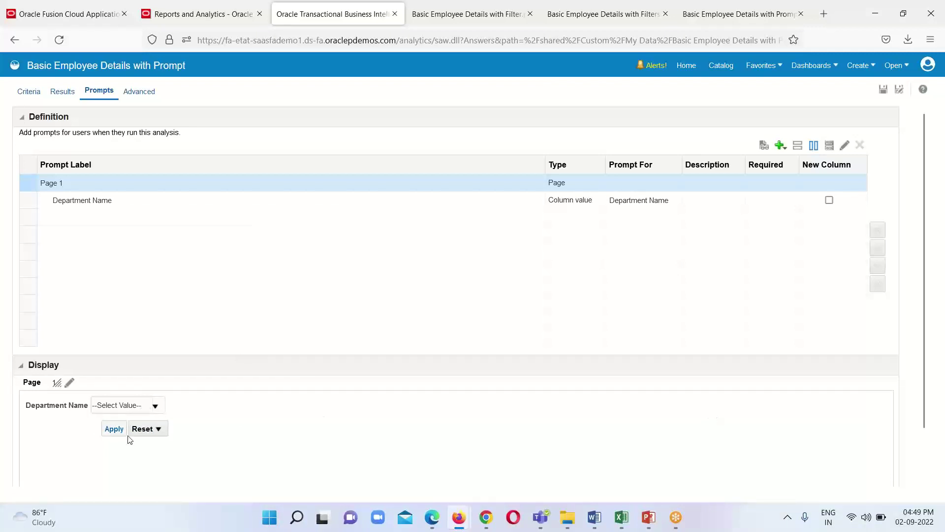
# Save the analysis, then reopen Basic Employee Details with Prompt from the catalog
pyautogui.click(882, 93)
pyautogui.click(722, 67)
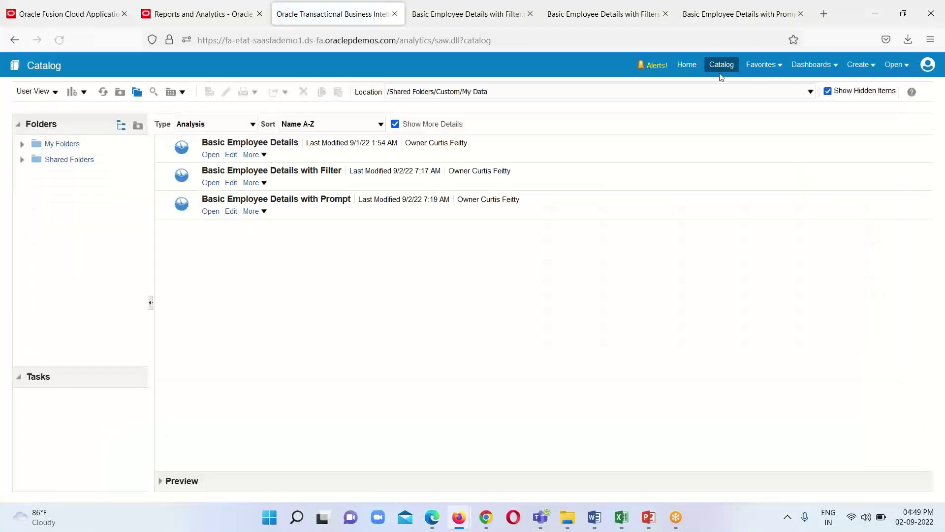
pyautogui.click(210, 214)
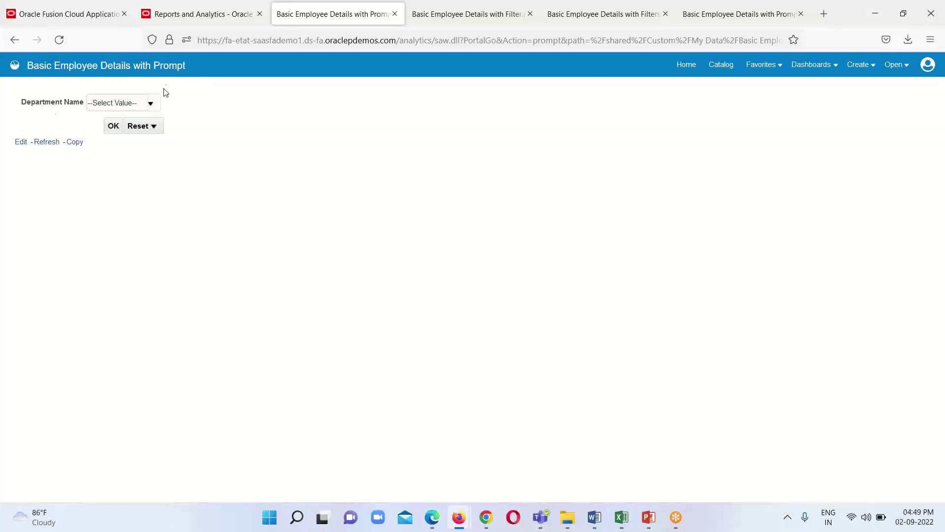
# Open the Select Values search window listing all Department Name values
pyautogui.click(153, 110)
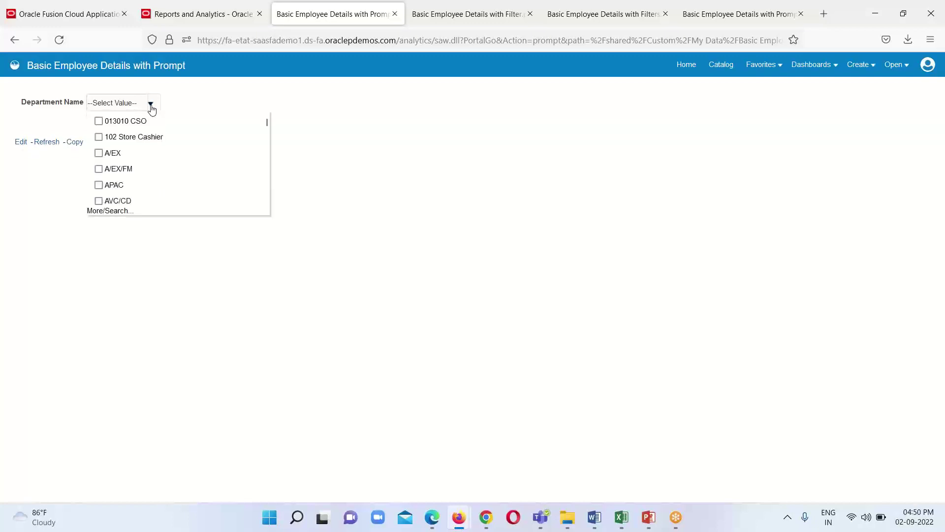
pyautogui.scroll(-6, 155, 151)
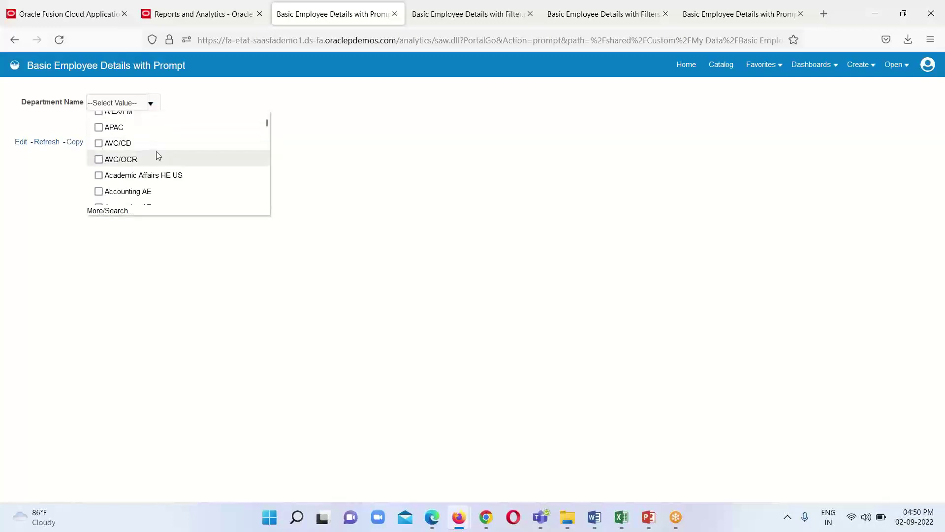
pyautogui.click(101, 211)
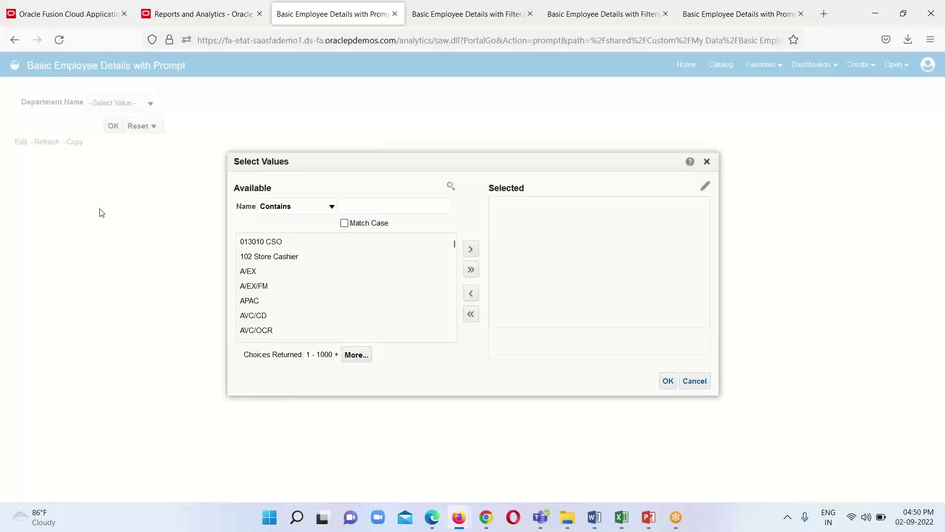
# Search 'Huma', choose Human Resources CA as the Department Name value, and run the analysis
pyautogui.click(378, 203)
pyautogui.write('Human Resources CA')
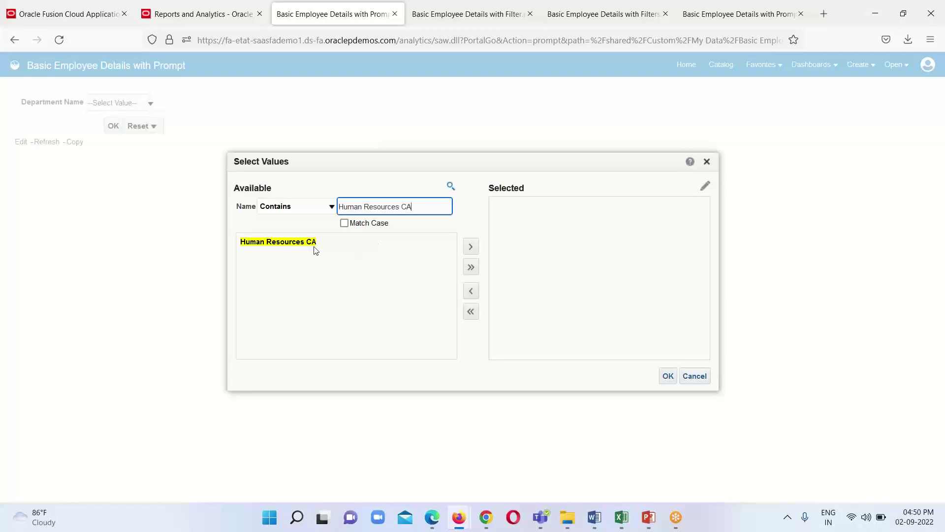
pyautogui.click(315, 245)
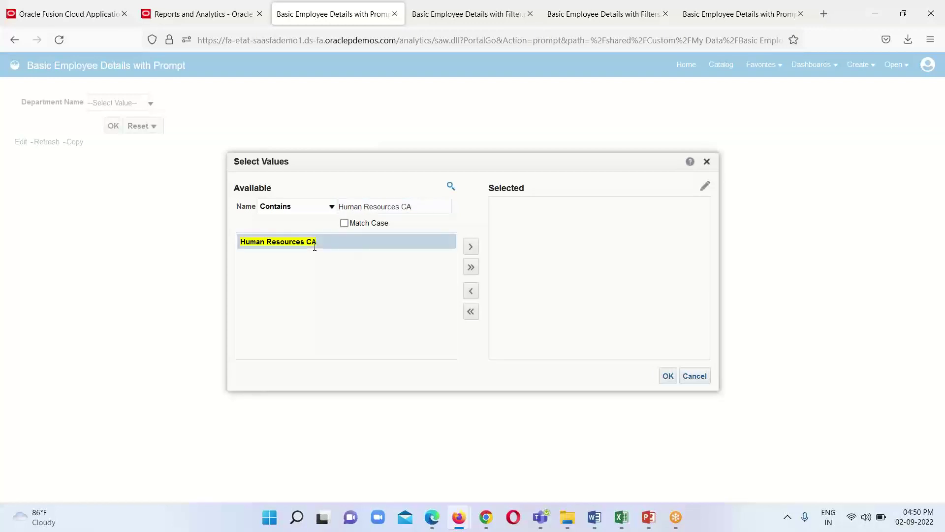
pyautogui.click(471, 248)
pyautogui.click(668, 376)
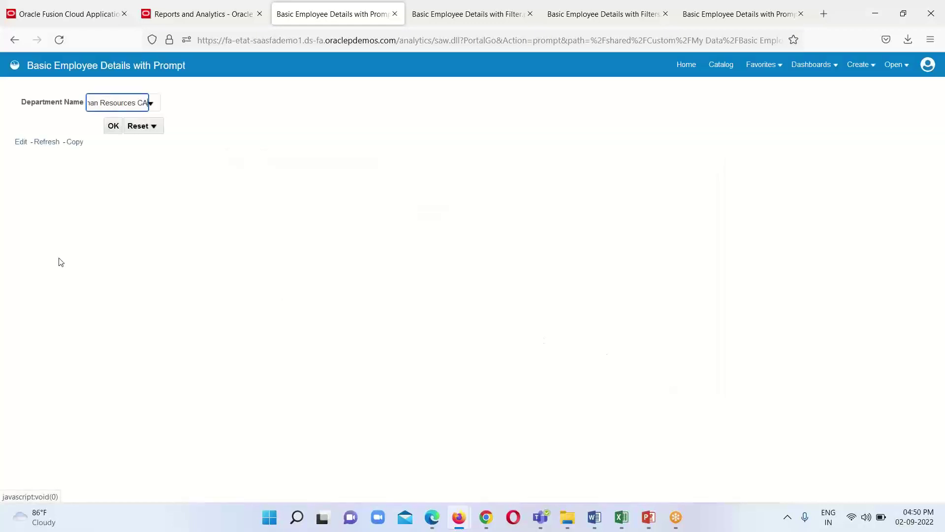
pyautogui.click(114, 125)
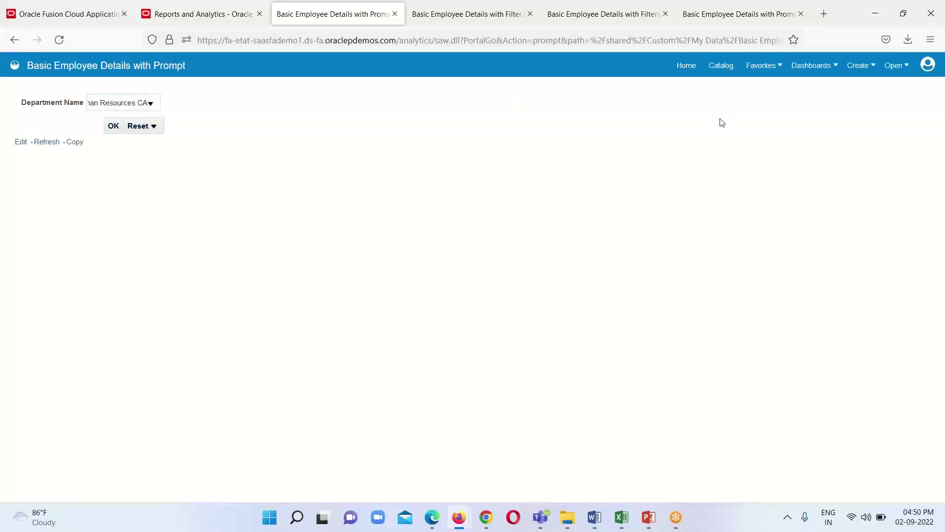